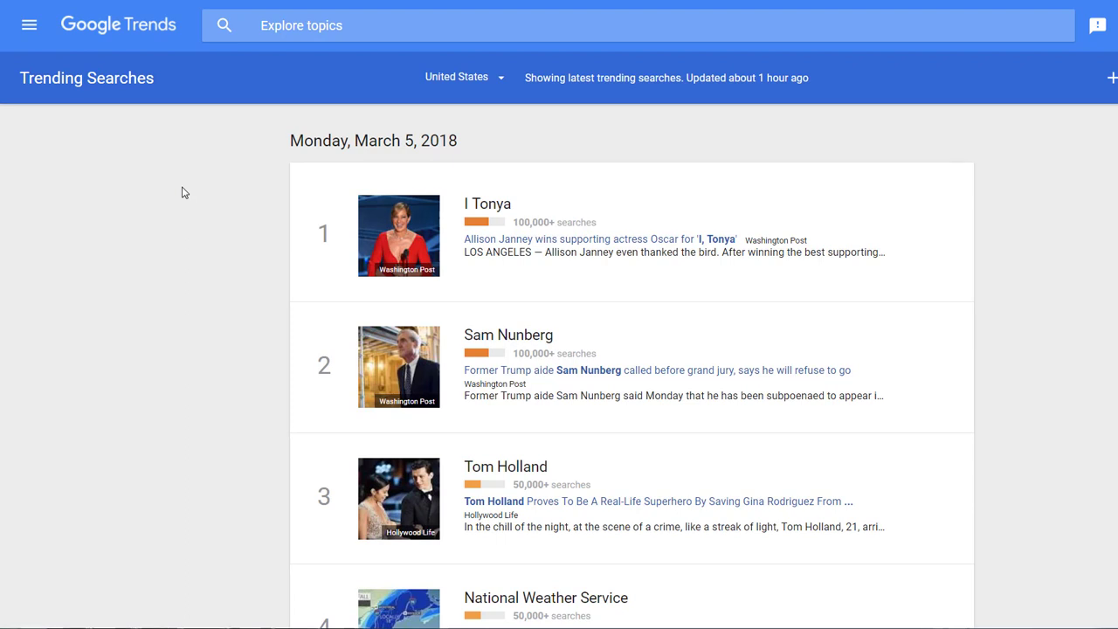
# - Look through the United States trending searches for Monday, March 5, 2018, to find a topic idea
pyautogui.scroll(-2, 184, 192)
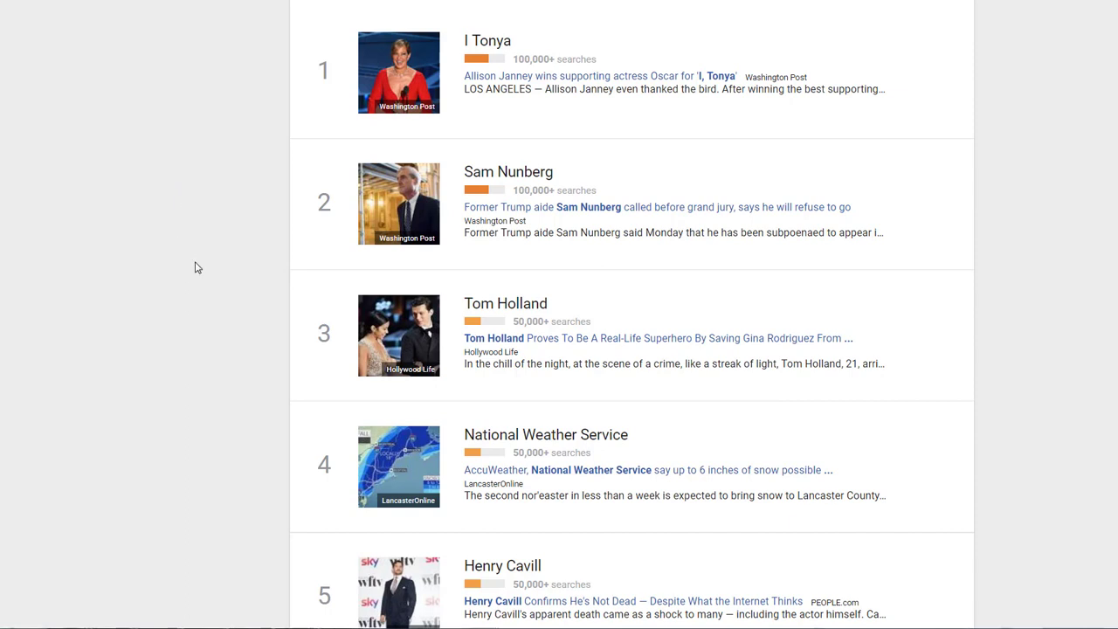
pyautogui.scroll(-2, 200, 275)
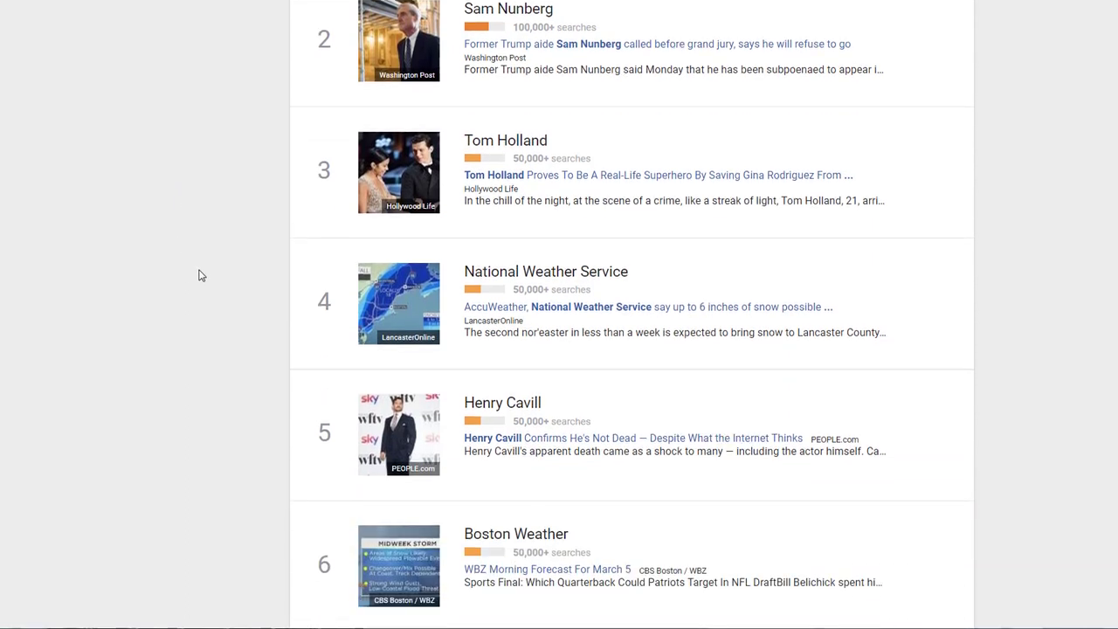
pyautogui.scroll(-4, 200, 275)
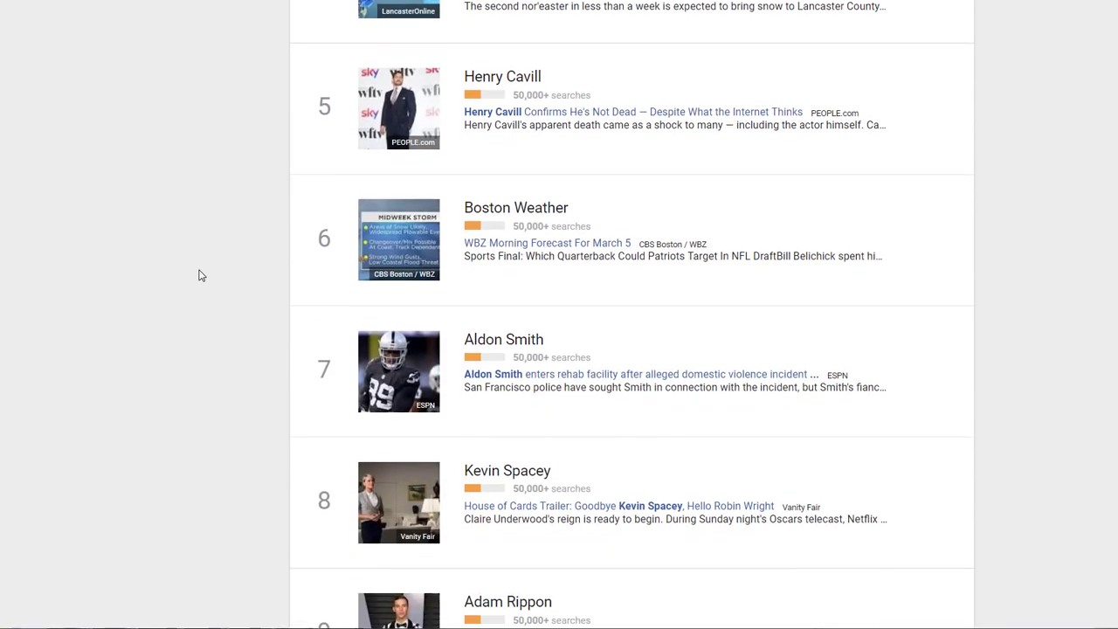
pyautogui.scroll(-1, 200, 275)
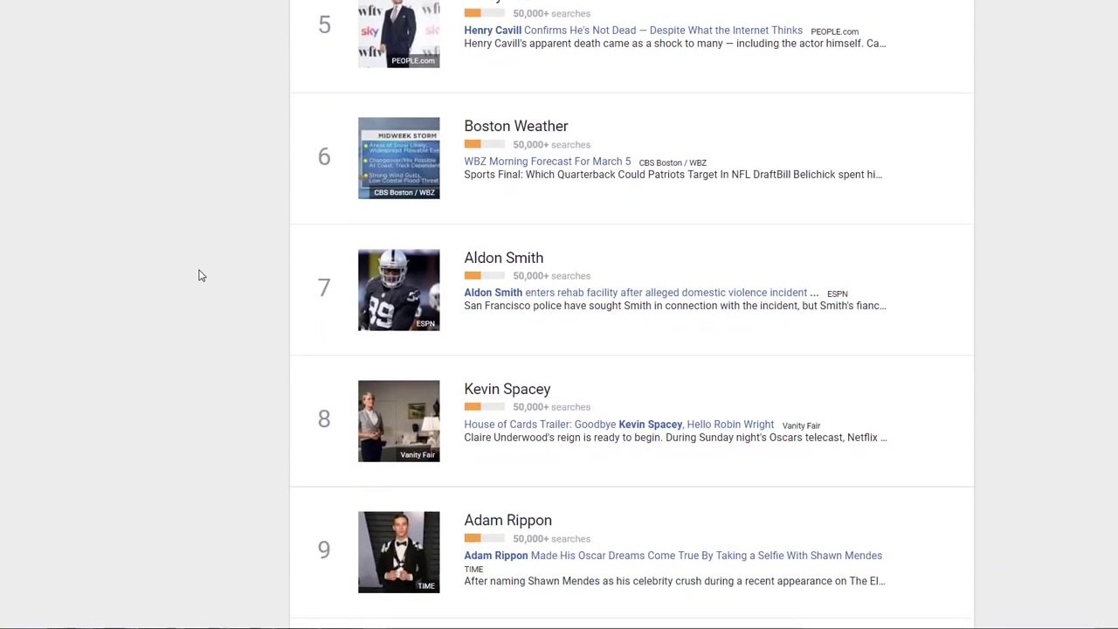
pyautogui.scroll(-3, 200, 276)
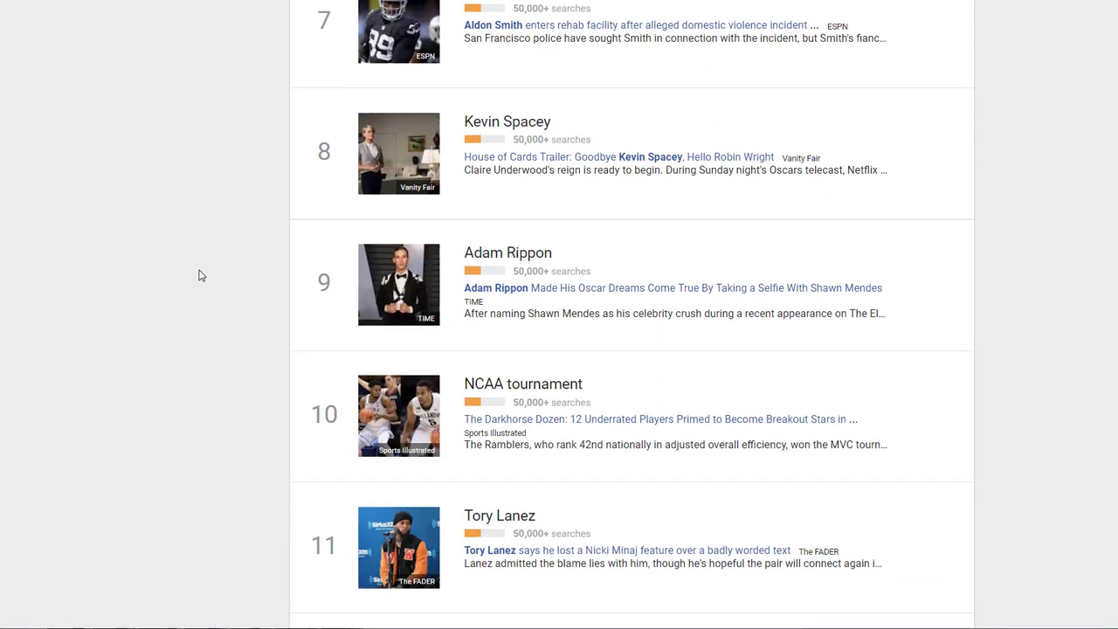
pyautogui.scroll(-2, 200, 275)
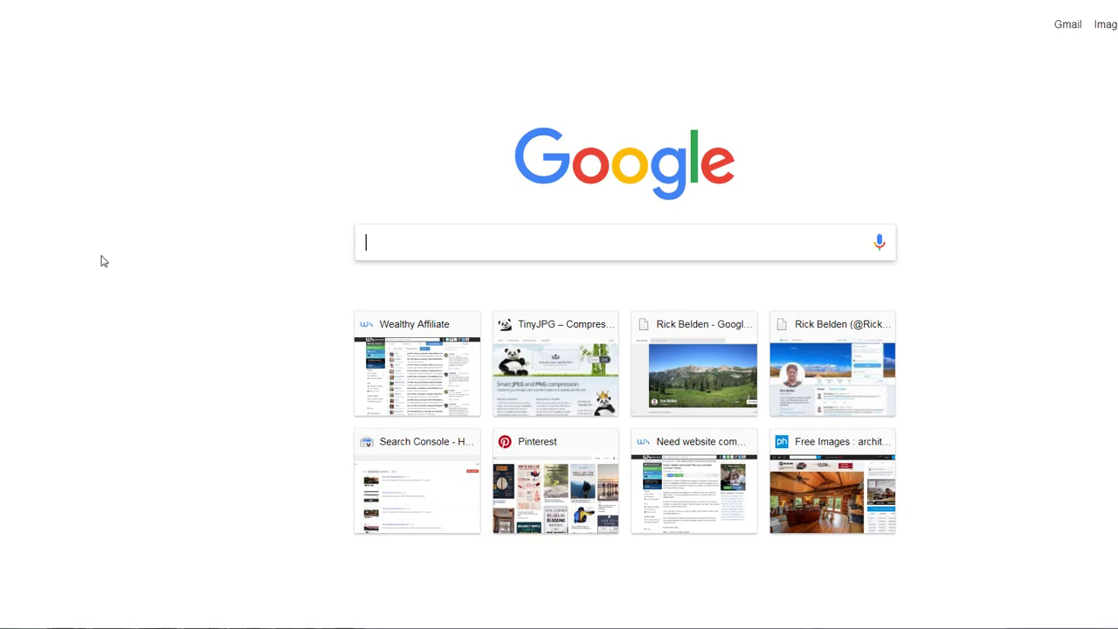
# - Search Google for "march madness"
pyautogui.write('March')
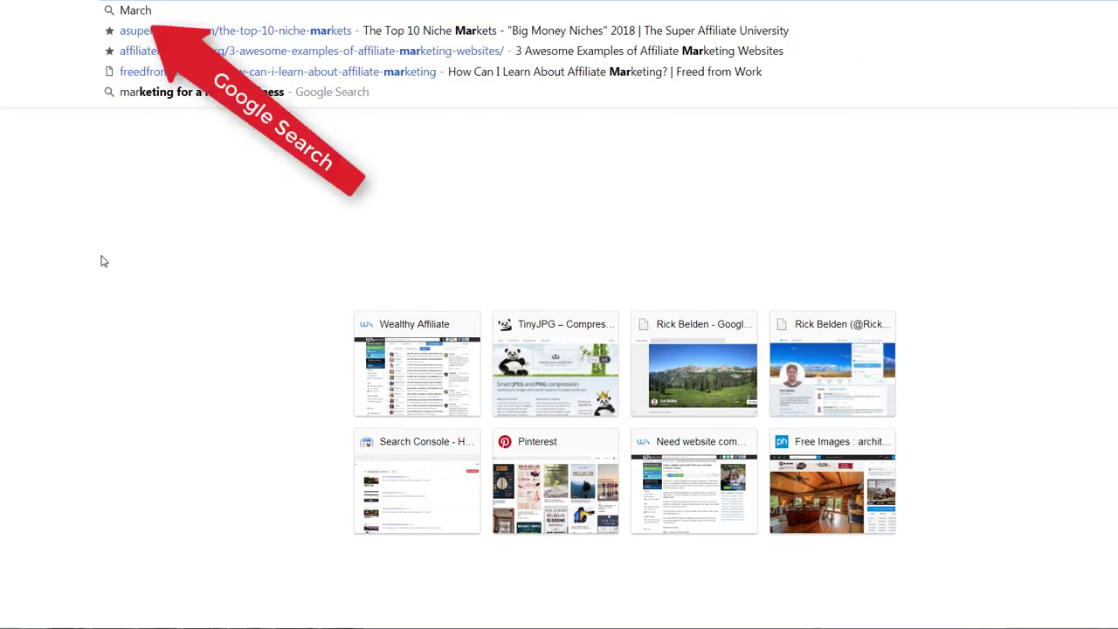
pyautogui.write(' madness bracket')
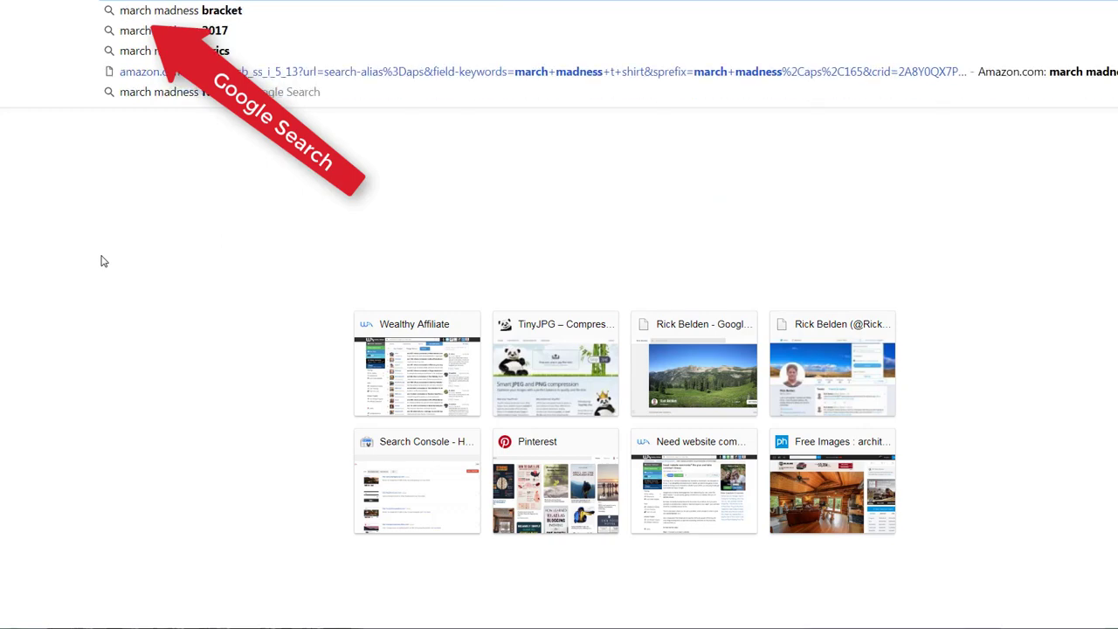
pyautogui.press('Return')
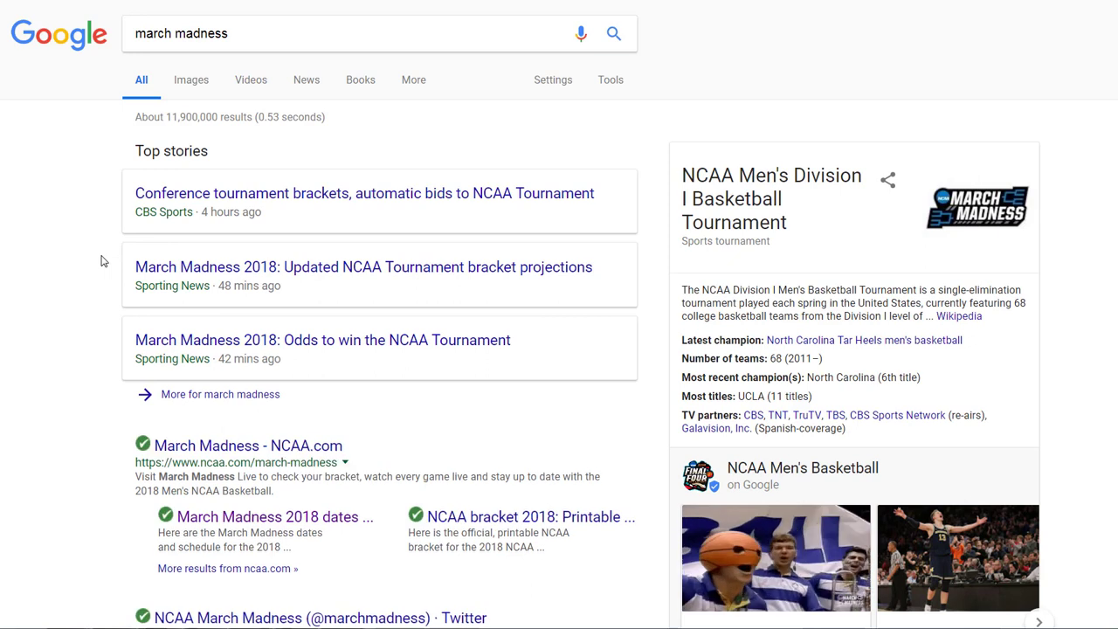
# - Examine Google's autocomplete suggestions for "march madness" alone and followed by the letters a, b, c and d
pyautogui.click(265, 34)
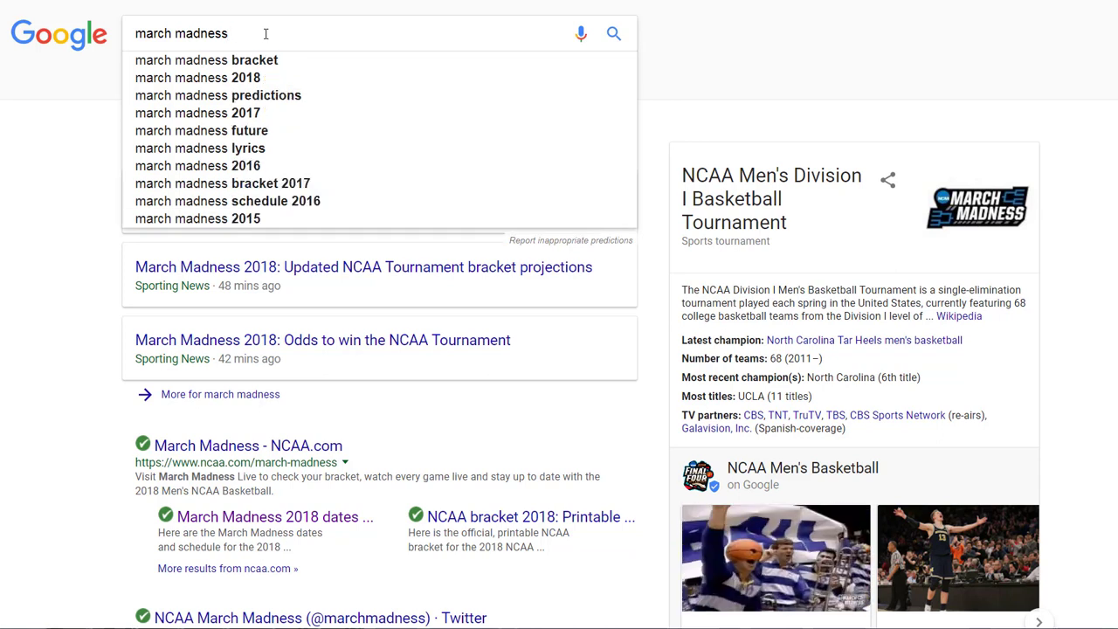
pyautogui.write('a')
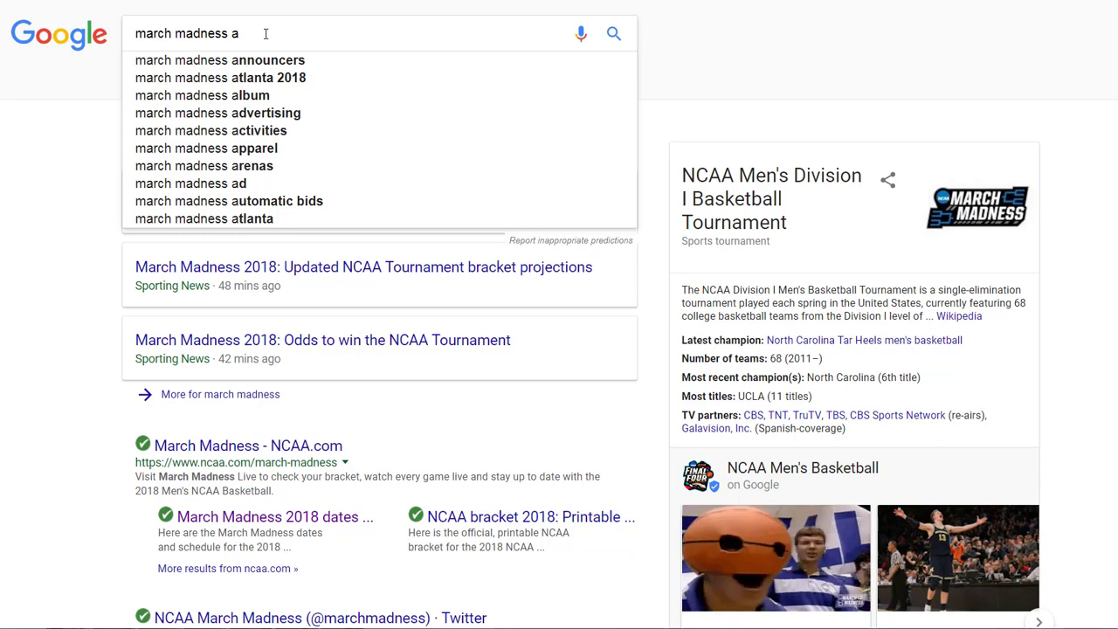
pyautogui.press('BackSpace')
pyautogui.write('b')
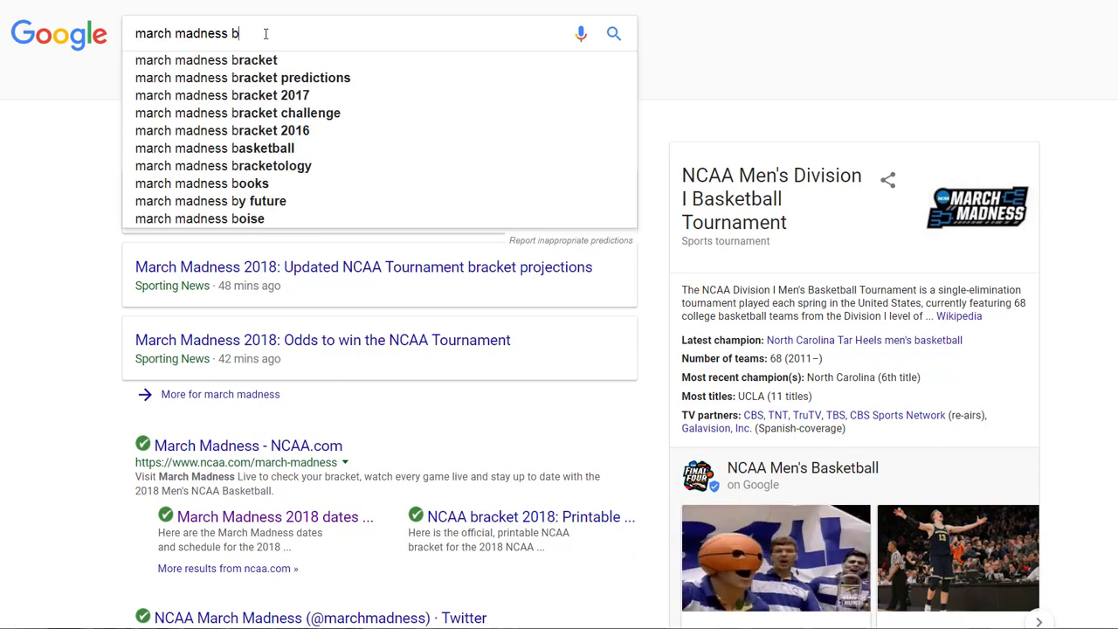
pyautogui.press('BackSpace')
pyautogui.write('c')
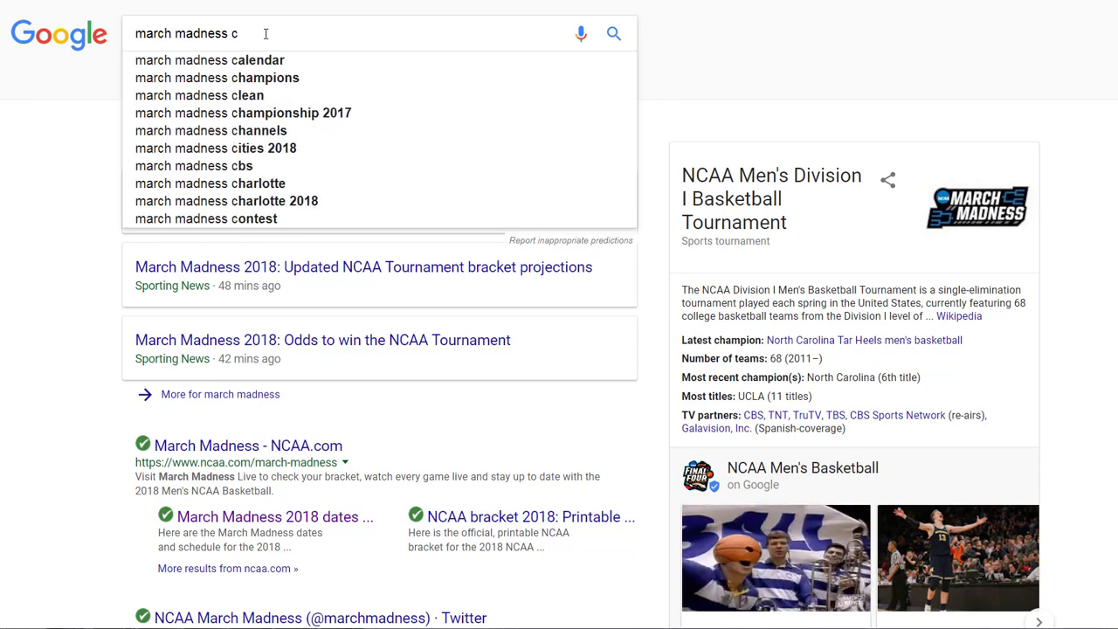
pyautogui.press('BackSpace')
pyautogui.write('d')
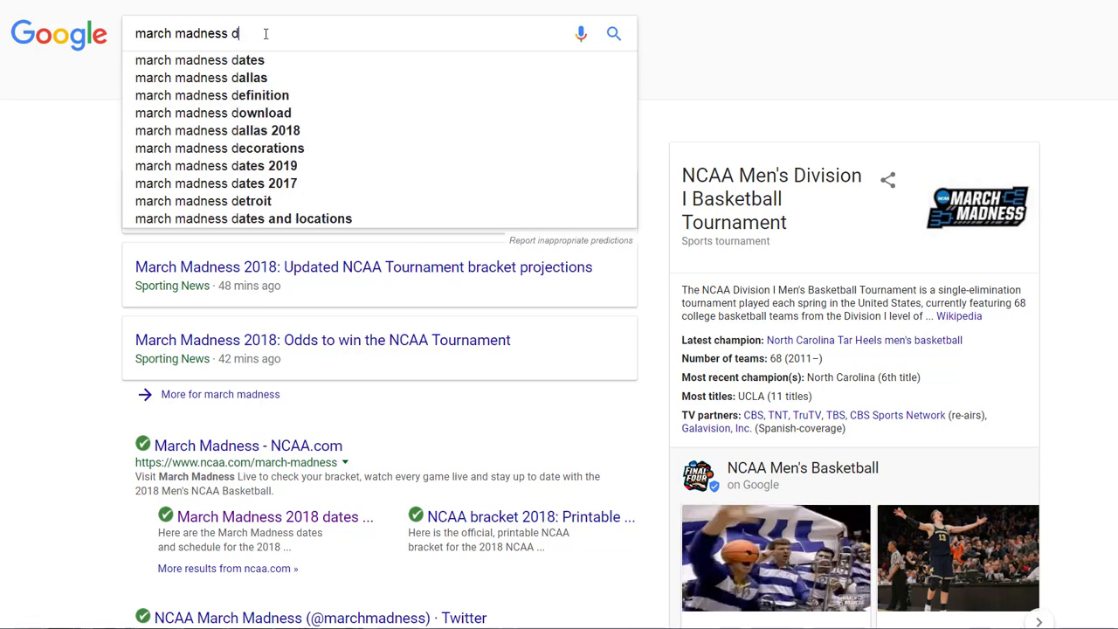
pyautogui.press('BackSpace')
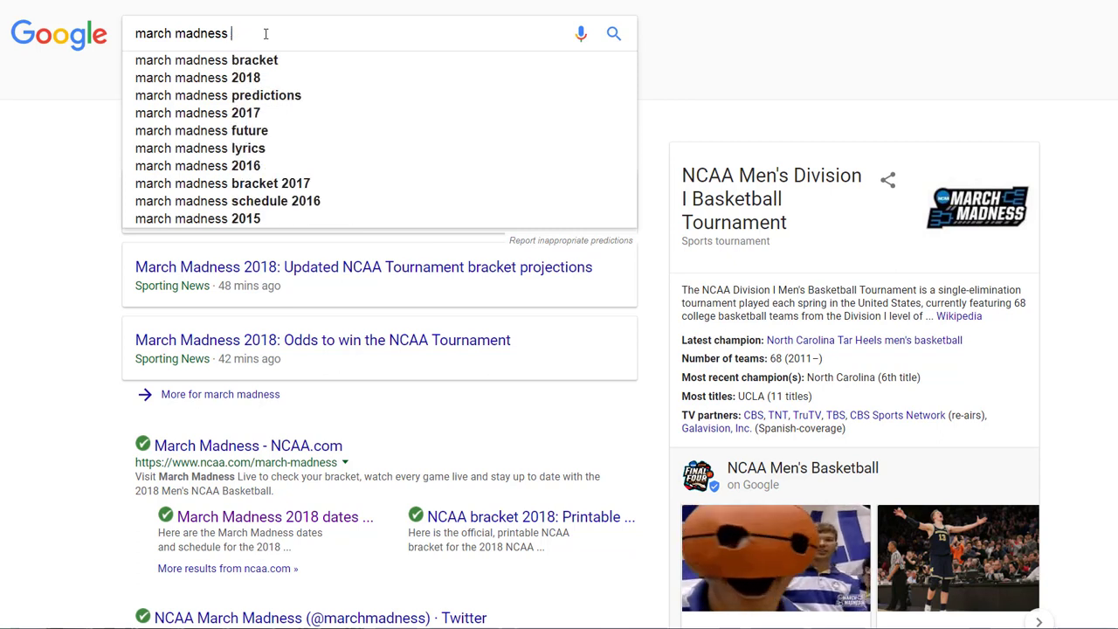
pyautogui.write('a')
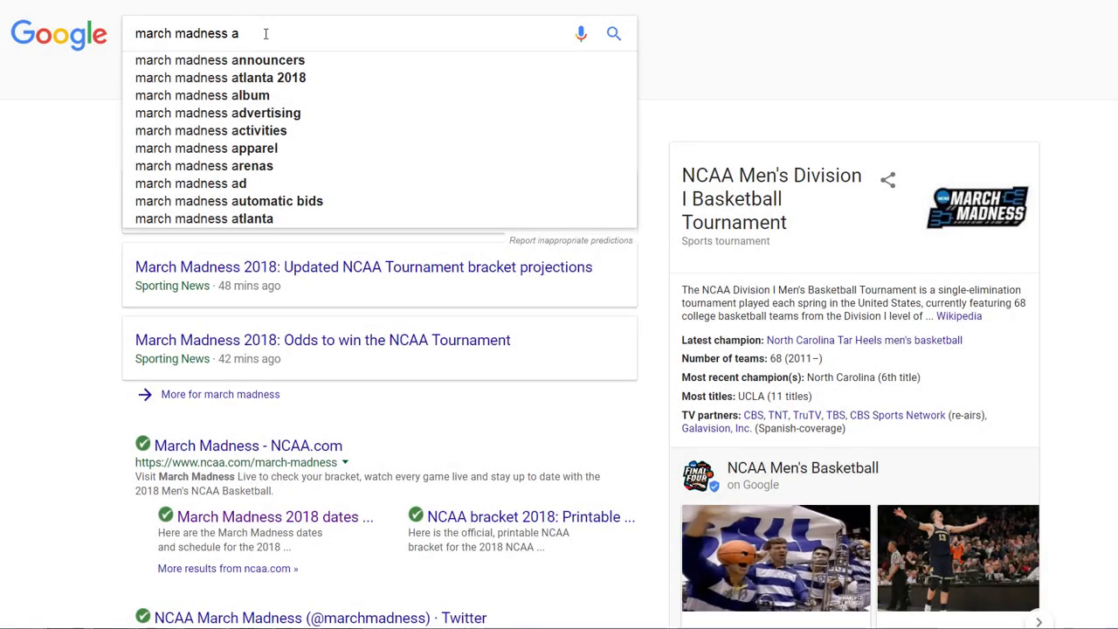
pyautogui.click(788, 86)
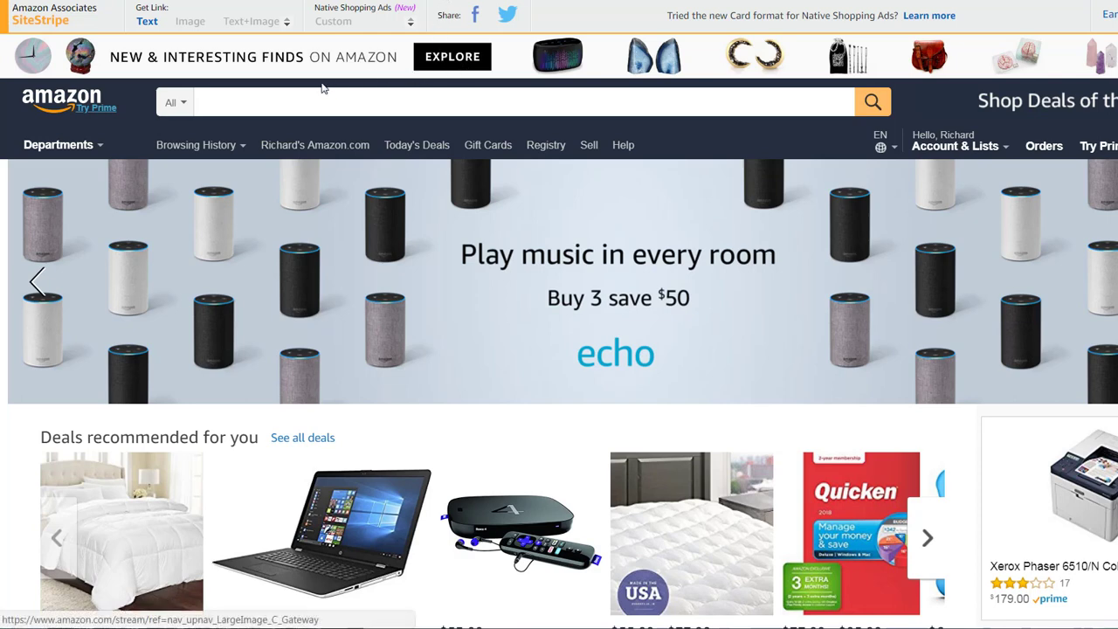
# - Switch to Amazon and enter "march madness" as the product query to examine its search suggestions
pyautogui.click(267, 102)
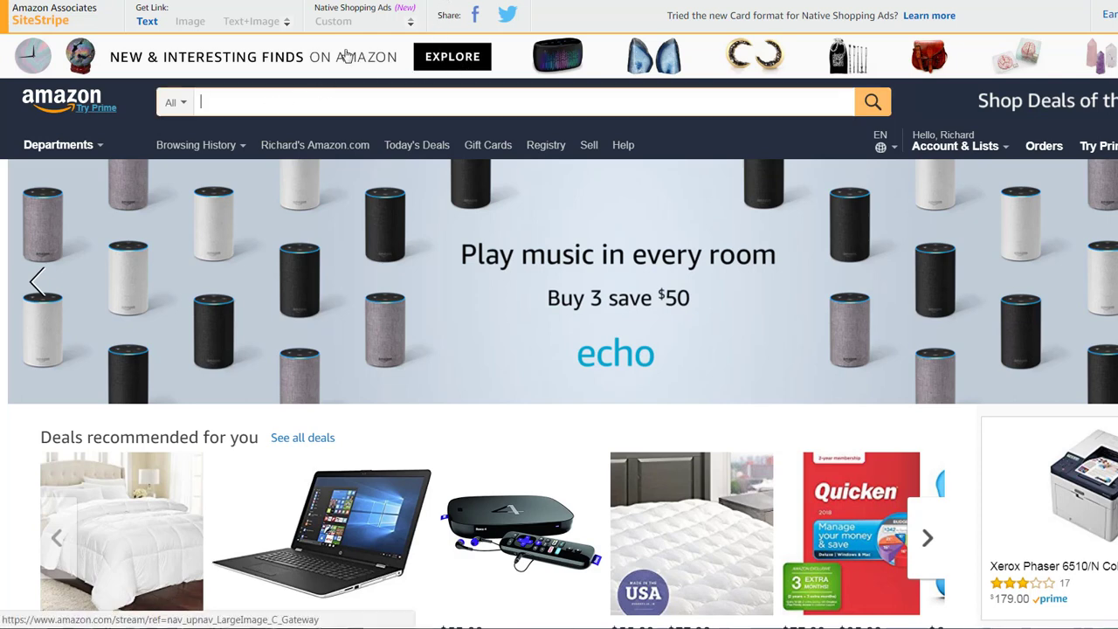
pyautogui.write('march madn')
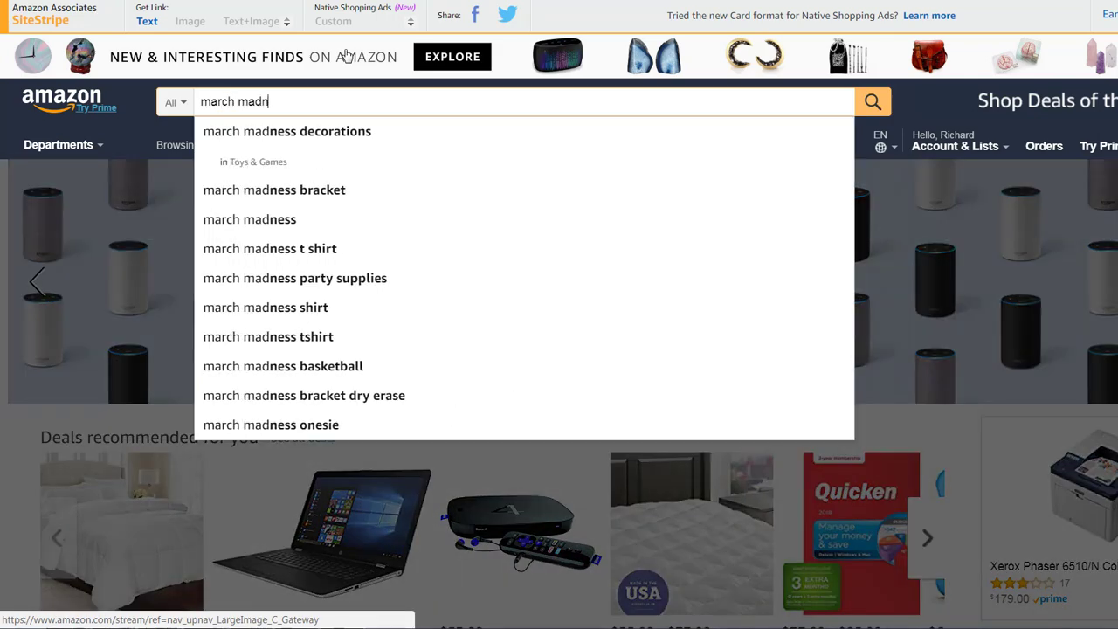
pyautogui.write('ess')
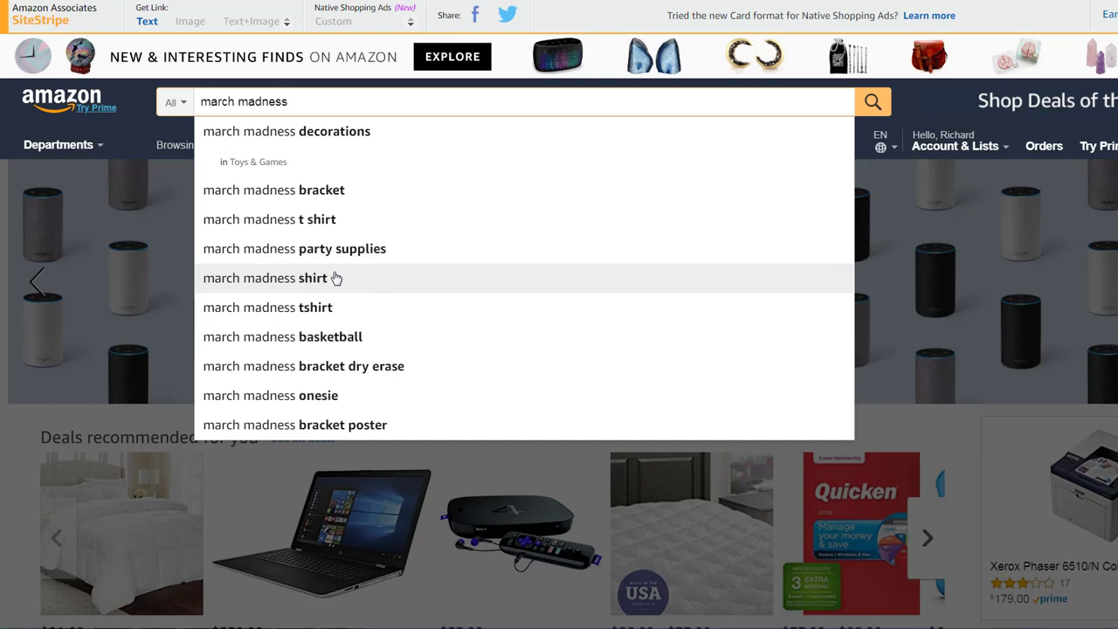
pyautogui.write('hats')
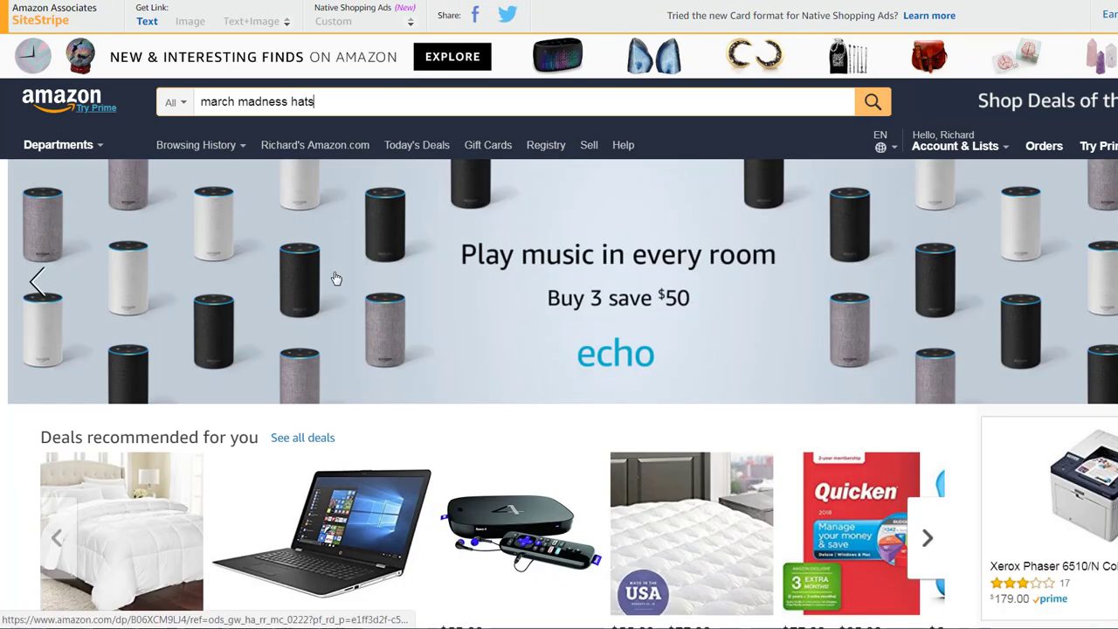
pyautogui.press('BackSpace')
pyautogui.press('BackSpace')
pyautogui.press('BackSpace')
pyautogui.press('BackSpace')
# - Search Amazon for "march madness baseball caps"
pyautogui.write('b')
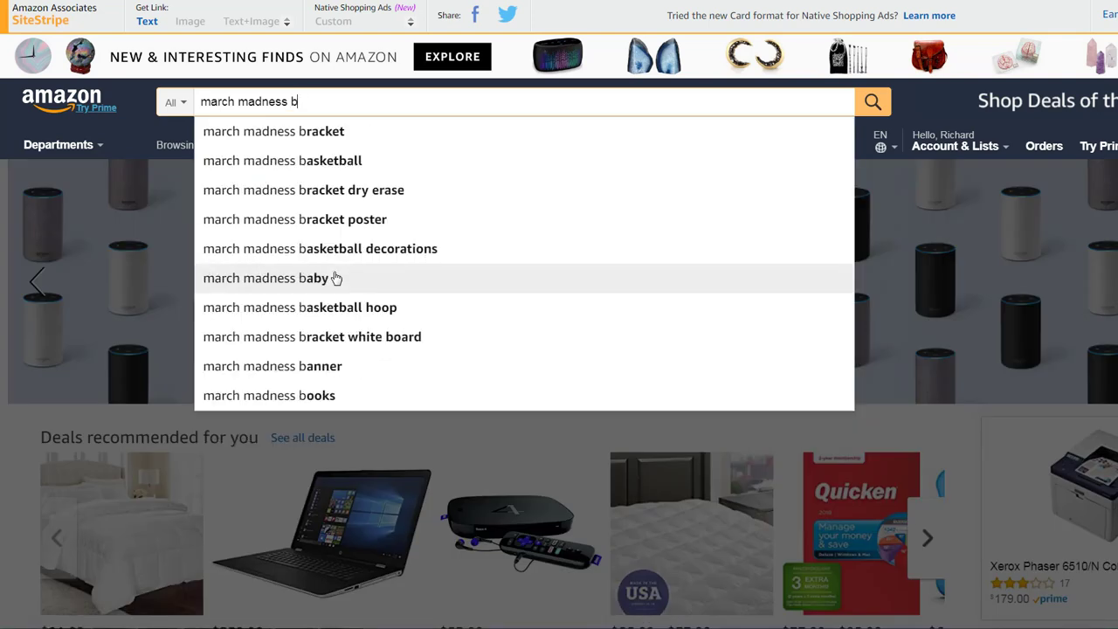
pyautogui.press('BackSpace')
pyautogui.write('base')
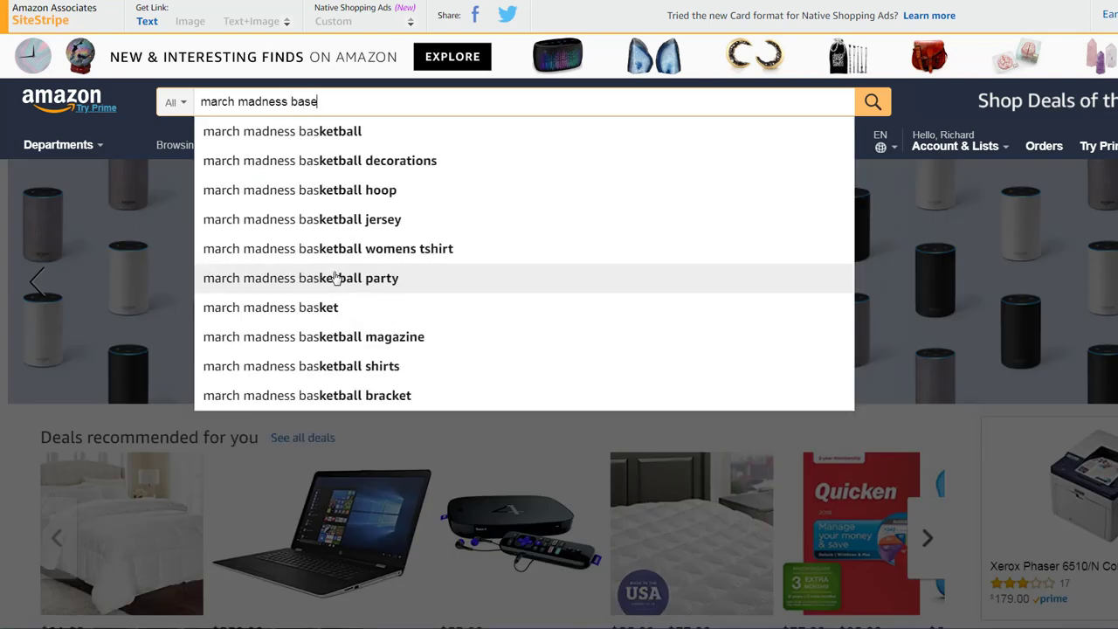
pyautogui.write('ball caps')
pyautogui.press('Return')
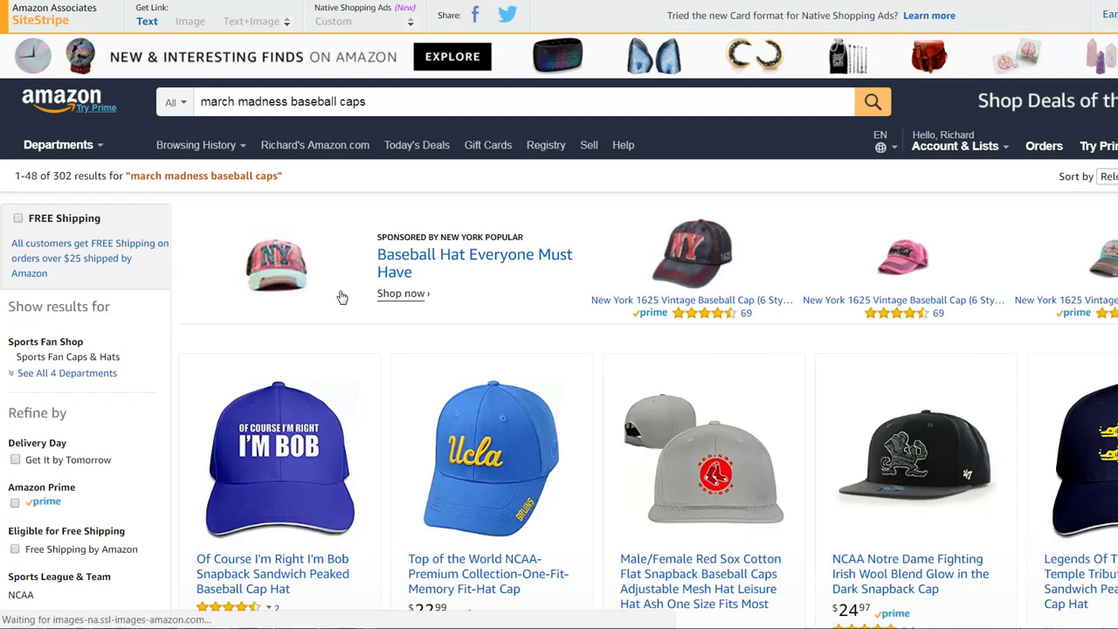
# - Shorten the Amazon query to "march madness" and choose the suggested search "march madness shirt"
pyautogui.click(401, 103)
pyautogui.press('BackSpace')
pyautogui.press('BackSpace')
pyautogui.press('BackSpace')
pyautogui.press('BackSpace')
pyautogui.press('BackSpace')
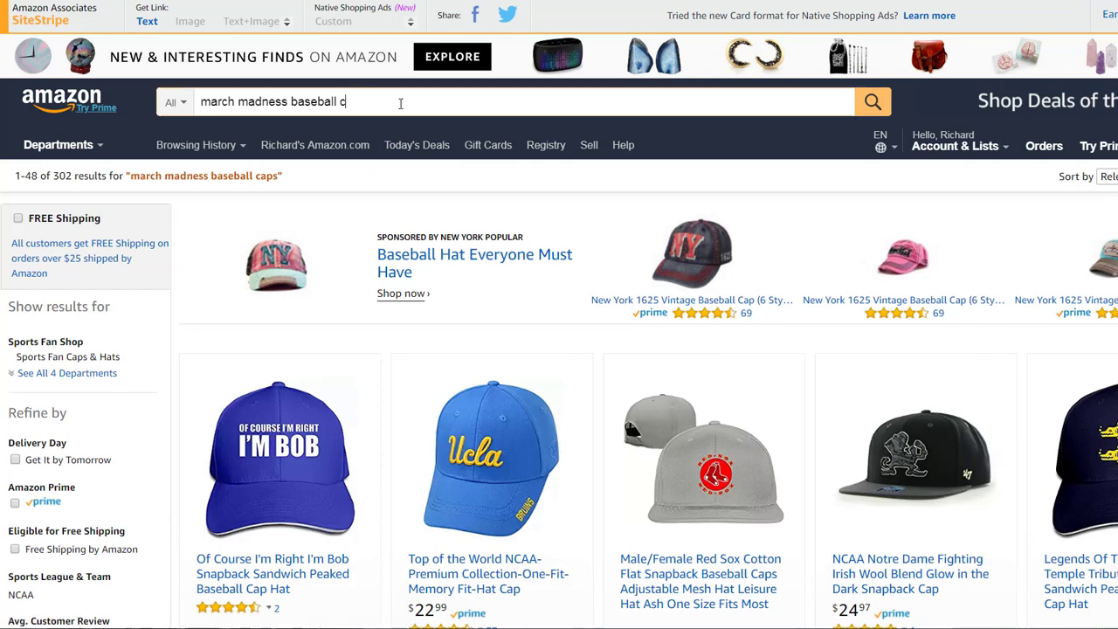
pyautogui.press('BackSpace')
pyautogui.press('BackSpace')
pyautogui.press('BackSpace')
pyautogui.press('BackSpace')
pyautogui.press('BackSpace')
pyautogui.press('BackSpace')
pyautogui.press('BackSpace')
pyautogui.press('BackSpace')
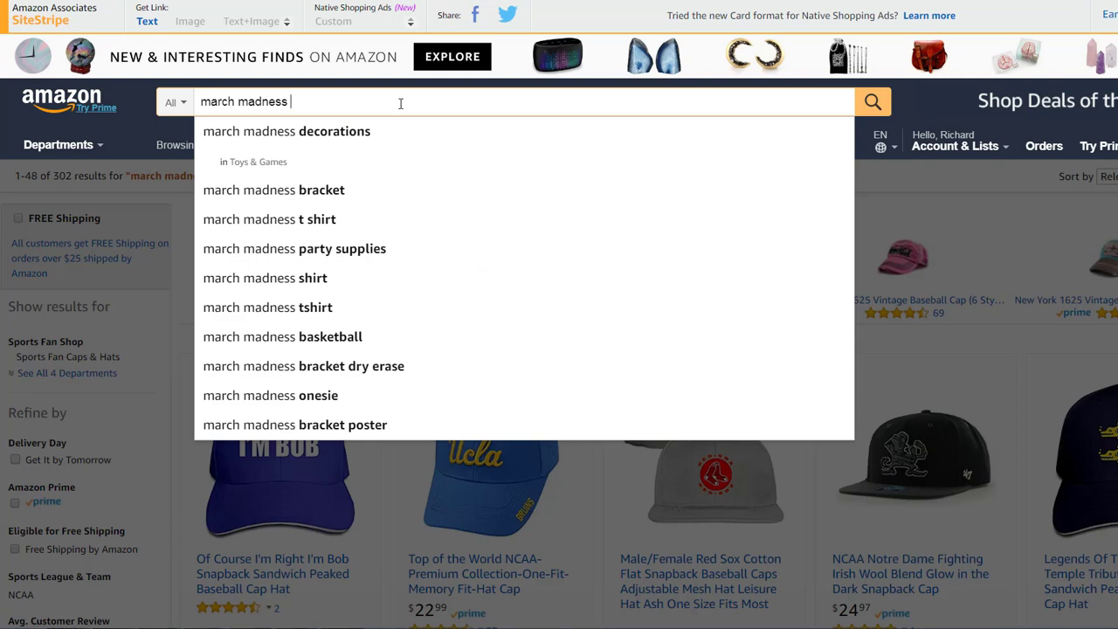
pyautogui.click(324, 285)
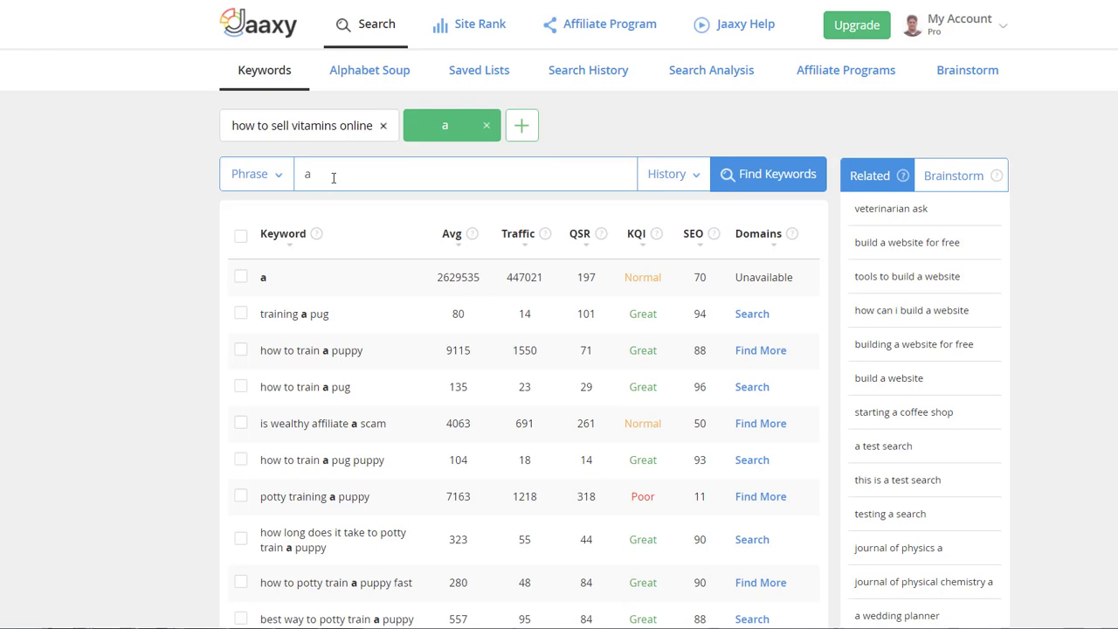
# - In Jaaxy, replace the current keyword with "march madness" and run the keyword search
pyautogui.click(364, 167)
pyautogui.press('BackSpace')
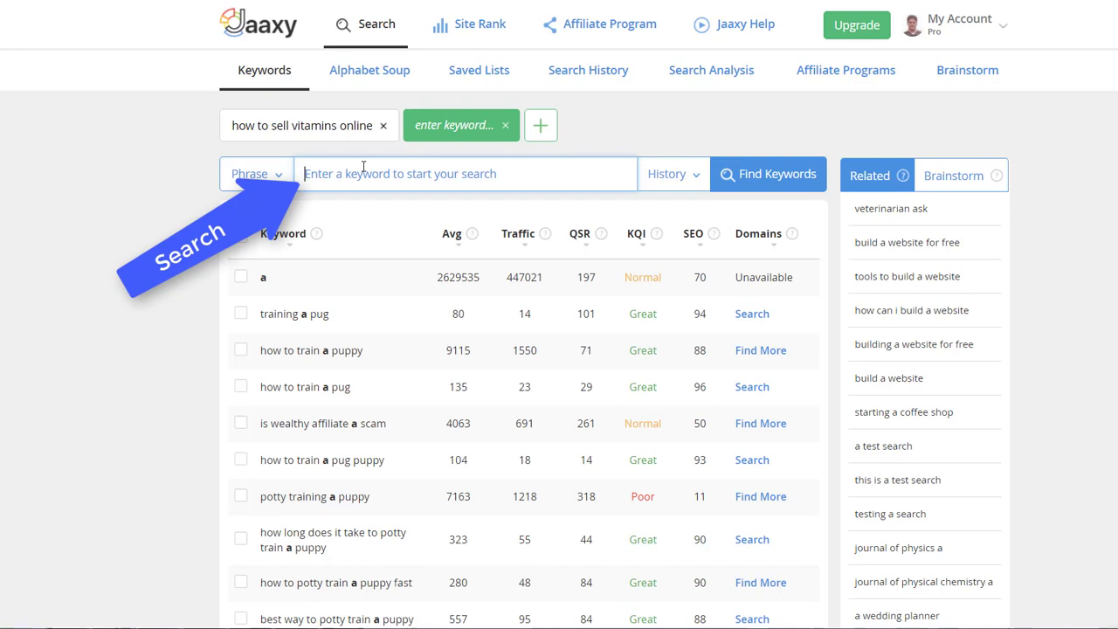
pyautogui.write('march m')
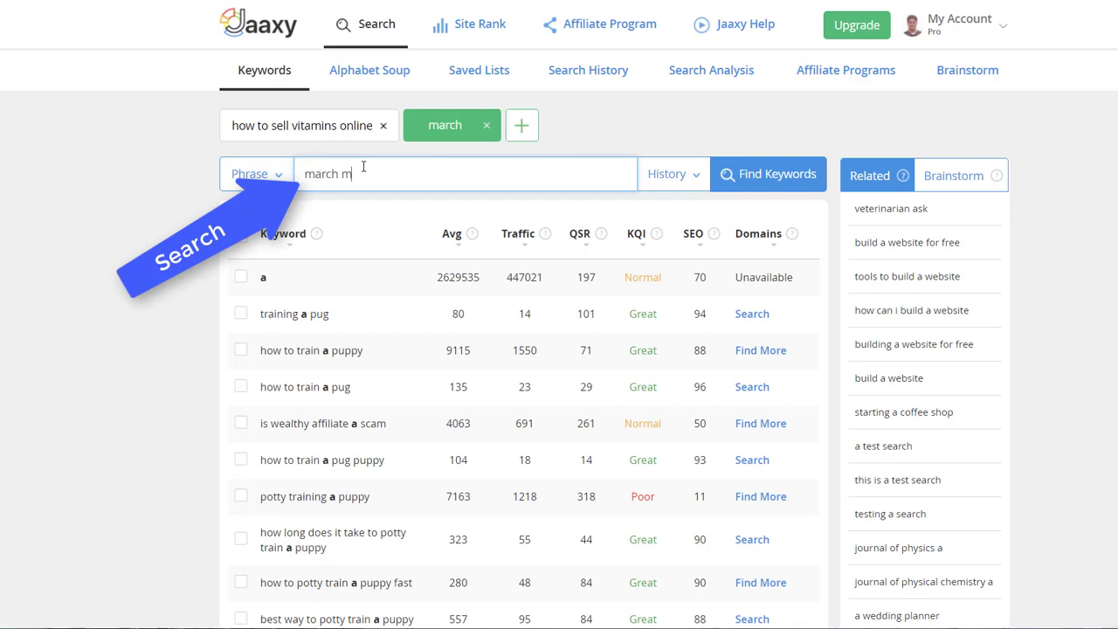
pyautogui.write('adness')
pyautogui.press('Return')
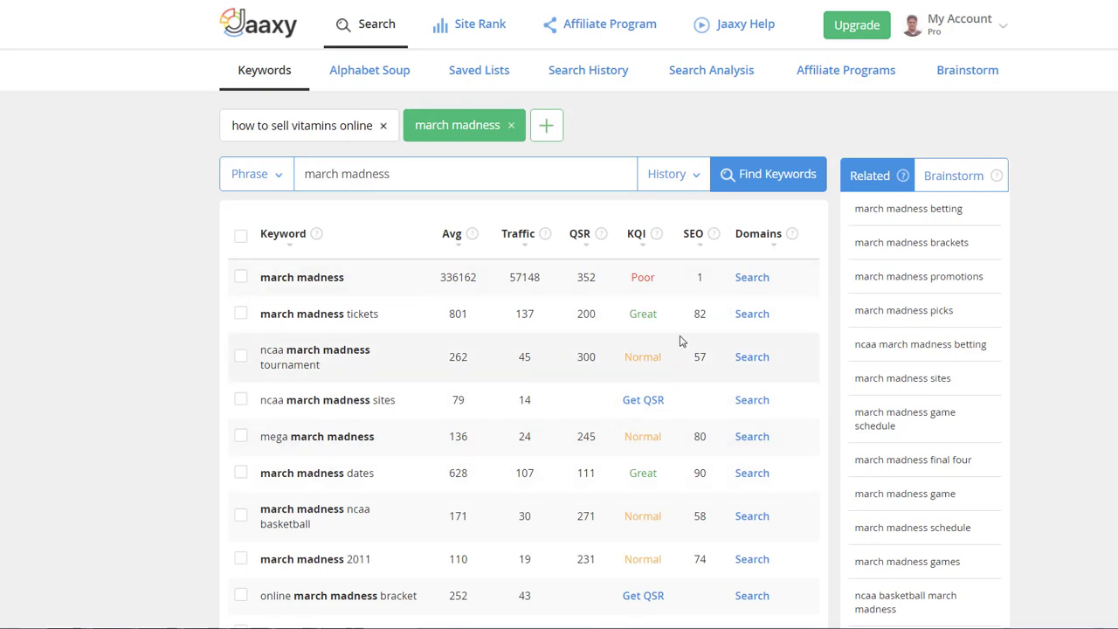
# - Extend the keyword to "march madness shirts", run the search and examine the traffic and QSR columns
pyautogui.click(424, 174)
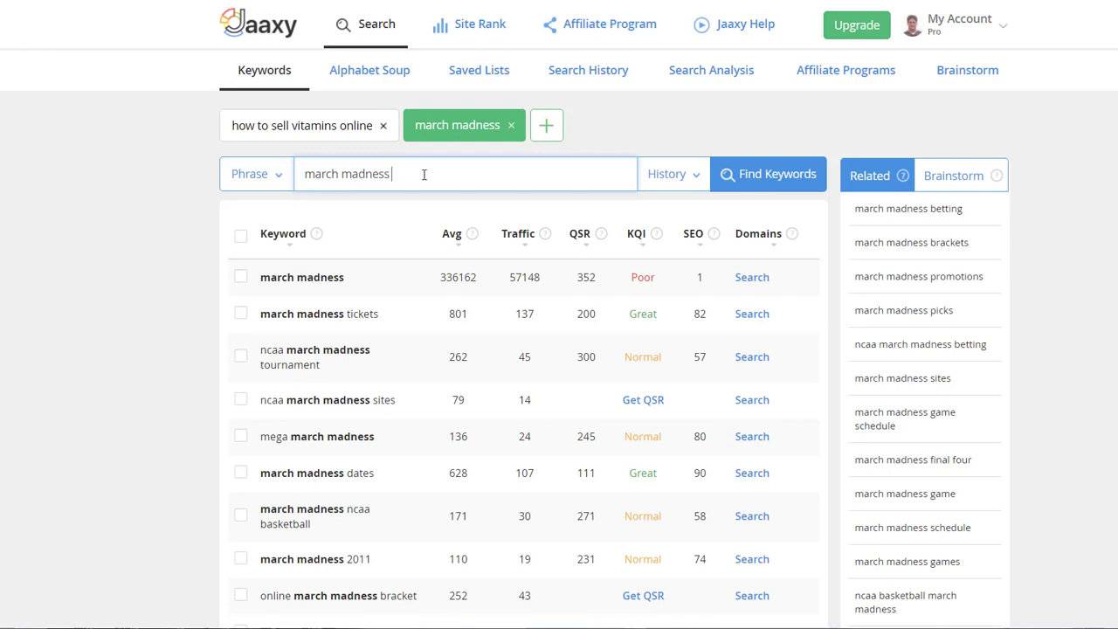
pyautogui.write('shir')
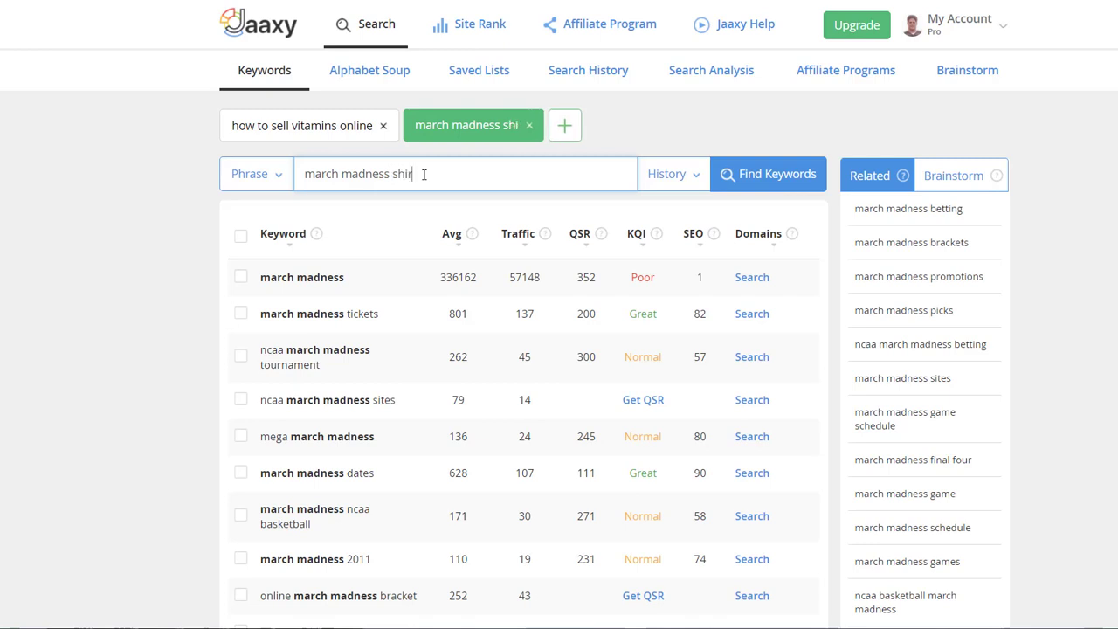
pyautogui.write('ts')
pyautogui.press('Return')
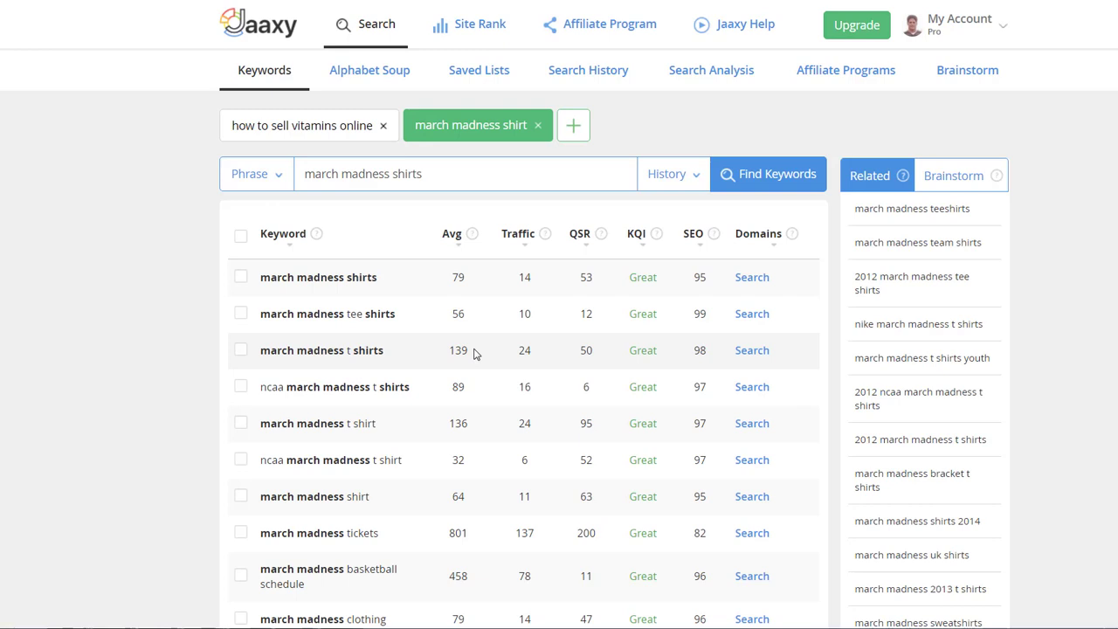
pyautogui.moveTo(602, 235)
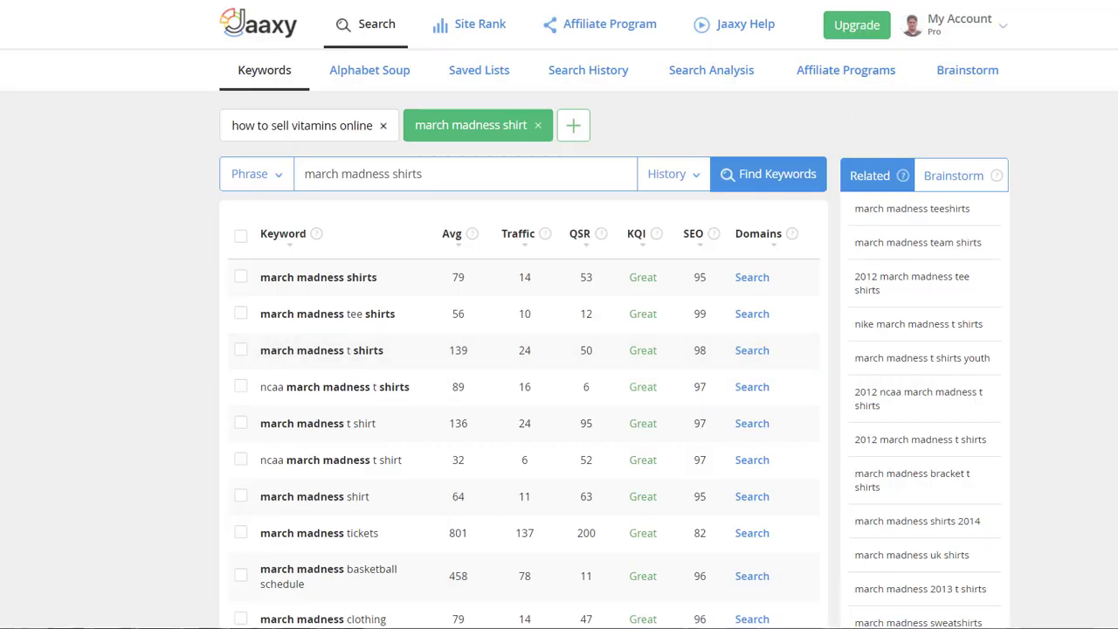
# - Switch to Wealthy Affiliate, open the Getting Started Level 1 course outline and look over its included lessons
pyautogui.click(861, 0)
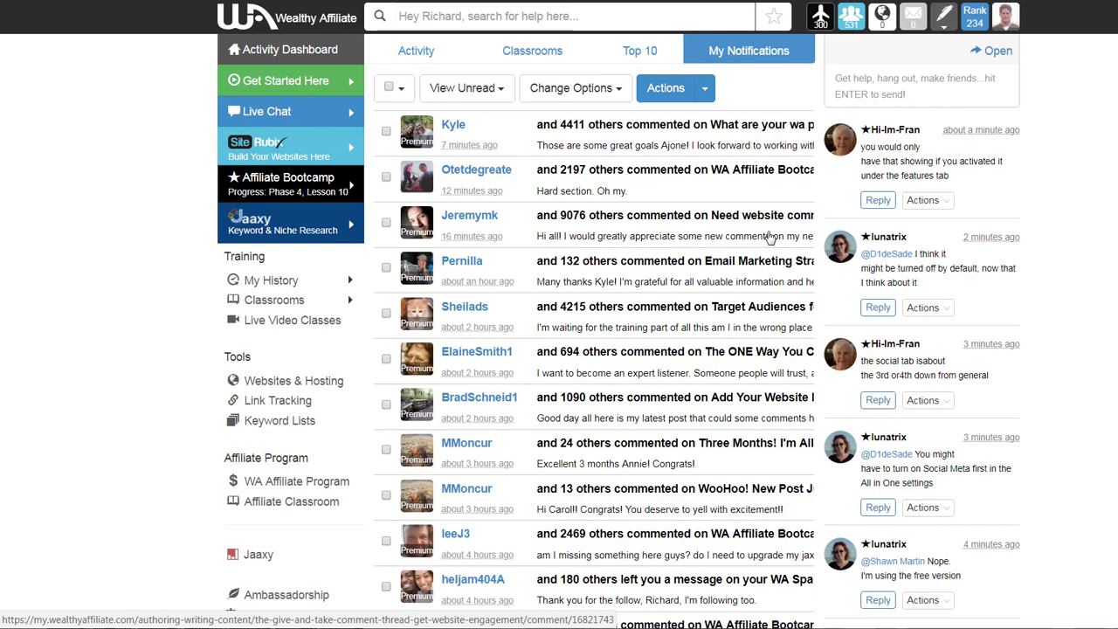
pyautogui.click(283, 83)
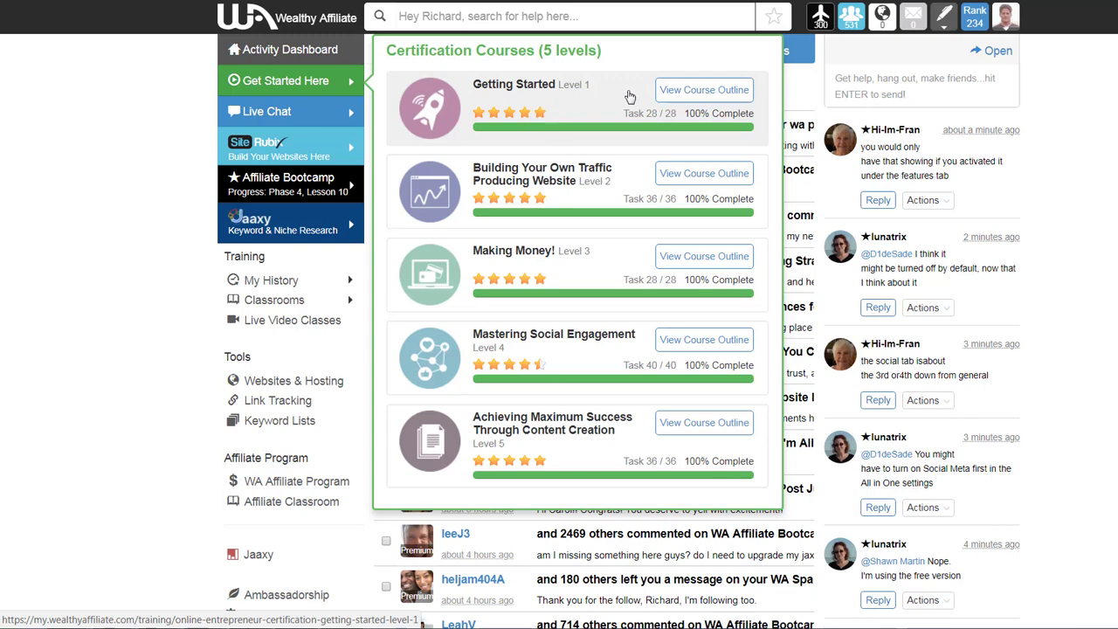
pyautogui.click(699, 97)
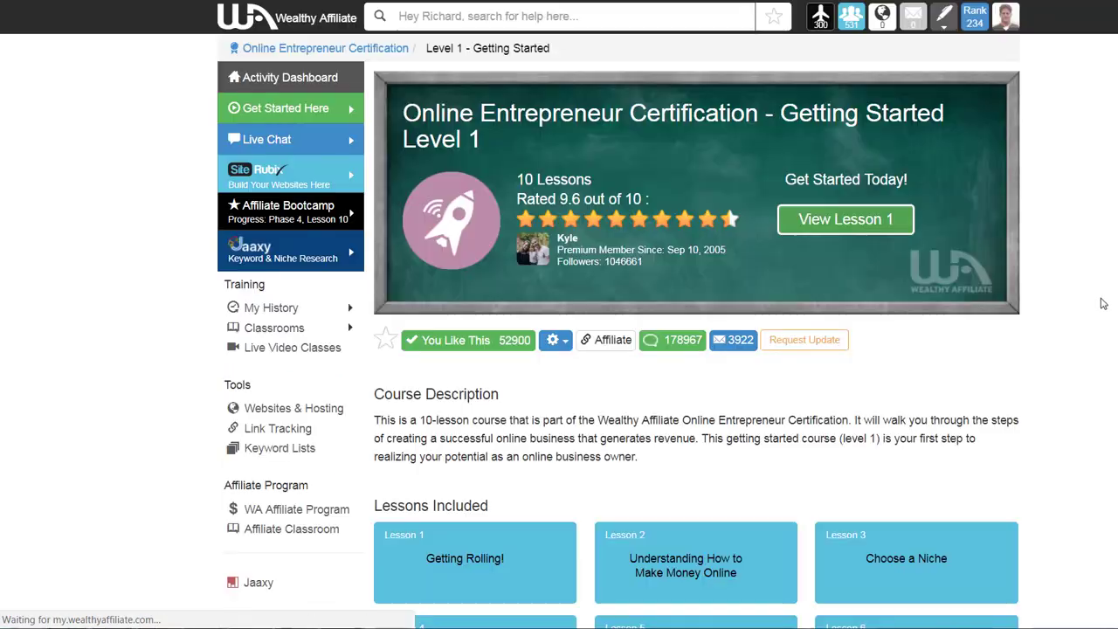
pyautogui.scroll(-3, 1103, 303)
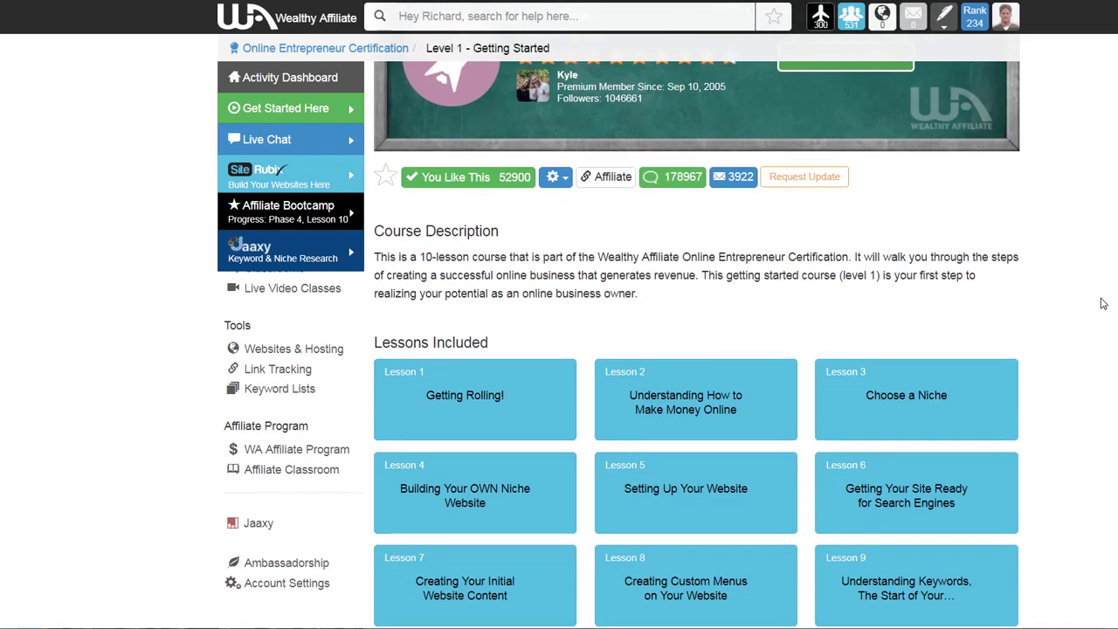
pyautogui.scroll(-1, 1103, 303)
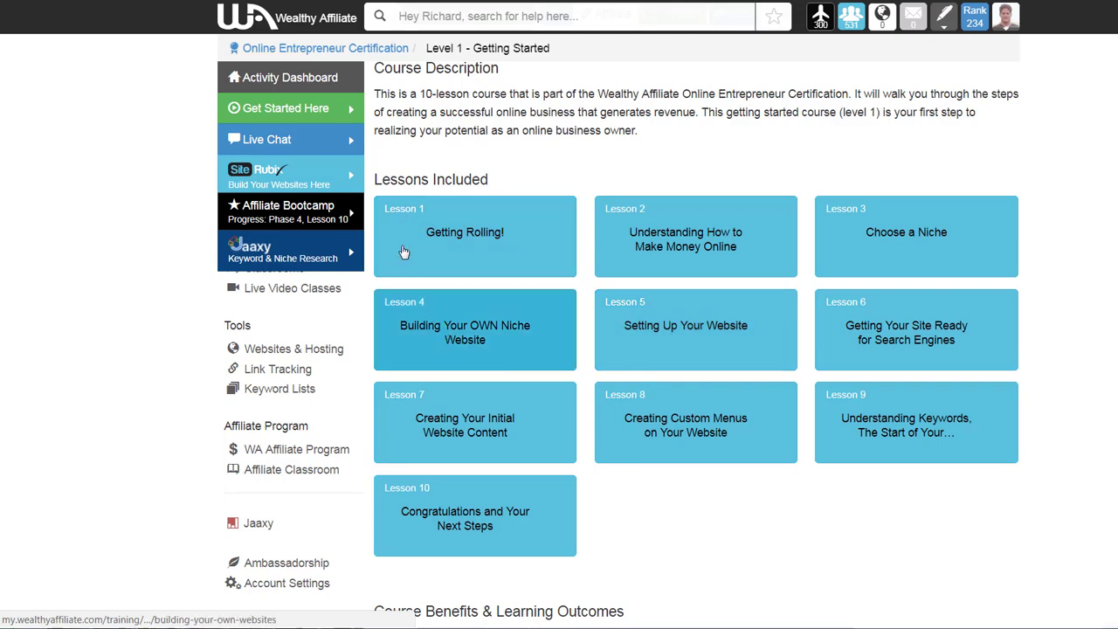
# - Open the list of SiteRubix website-building tools
pyautogui.click(293, 183)
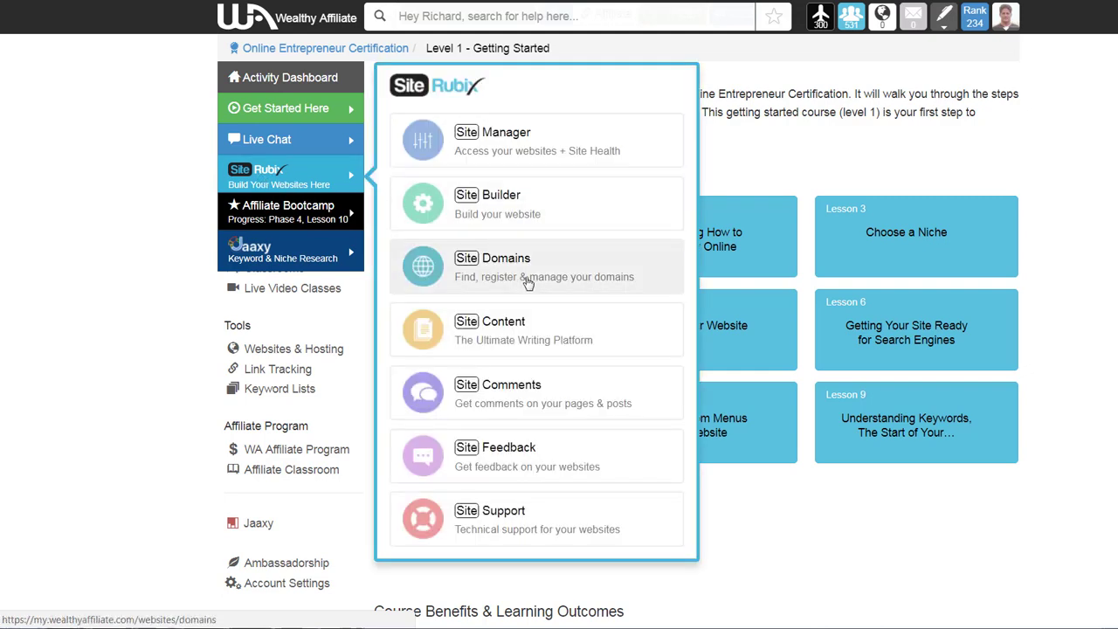